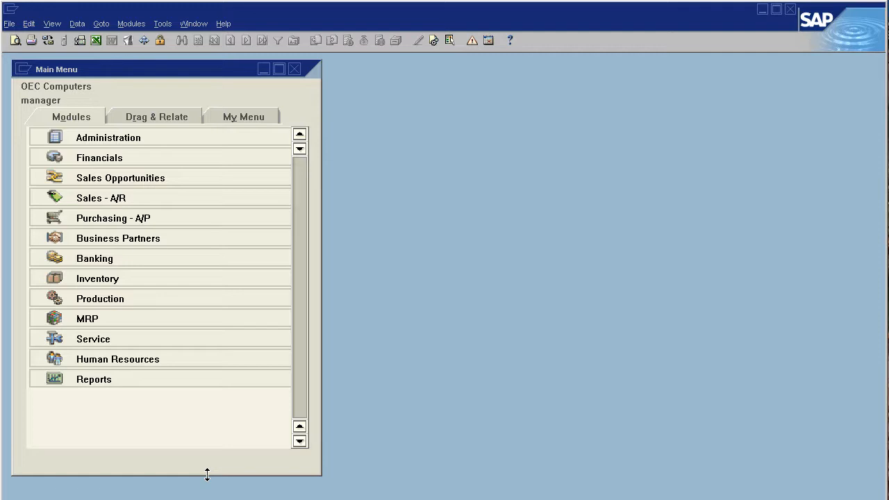
Step: Open the general Freight setup in Administration and review the Freight row's fixed revenue amount, distribution method and stock setting, then close it
{"action": "left_click", "coordinate": [114, 141]}
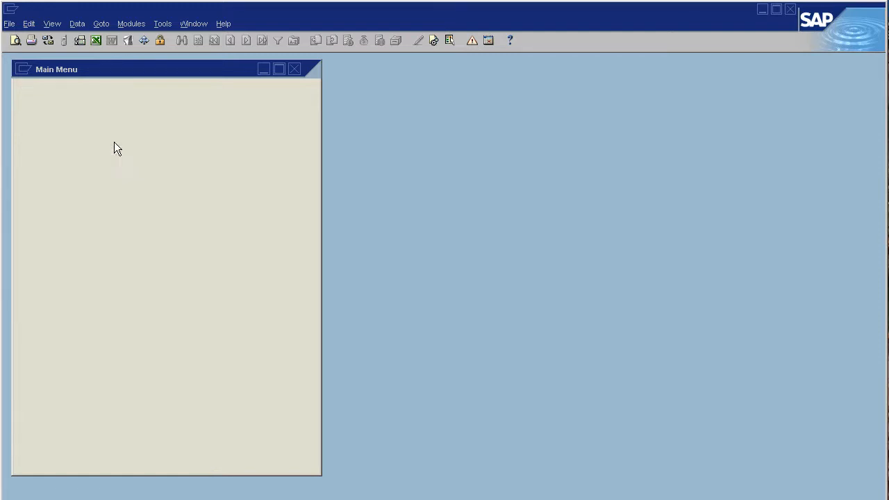
{"action": "left_click", "coordinate": [107, 216]}
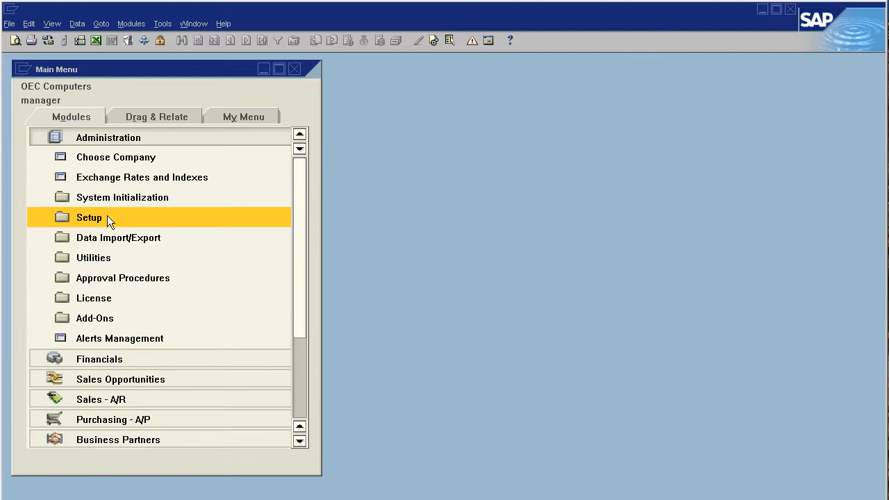
{"action": "left_click", "coordinate": [107, 236]}
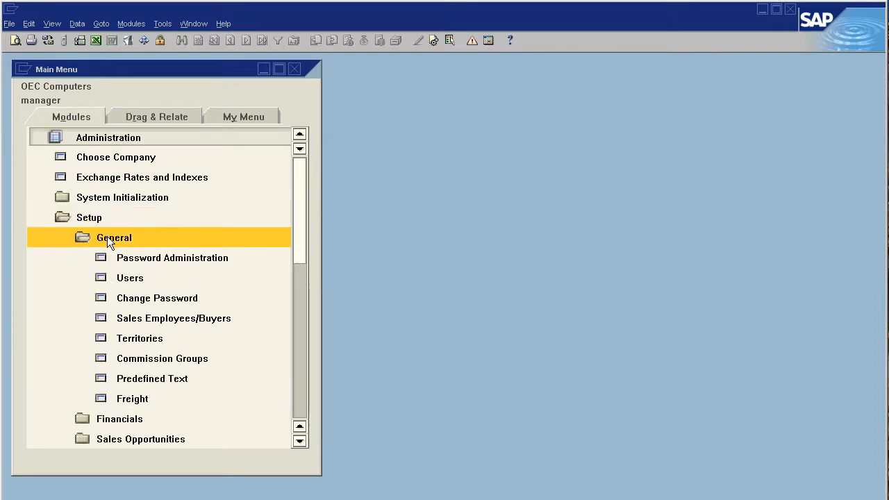
{"action": "left_click", "coordinate": [132, 400]}
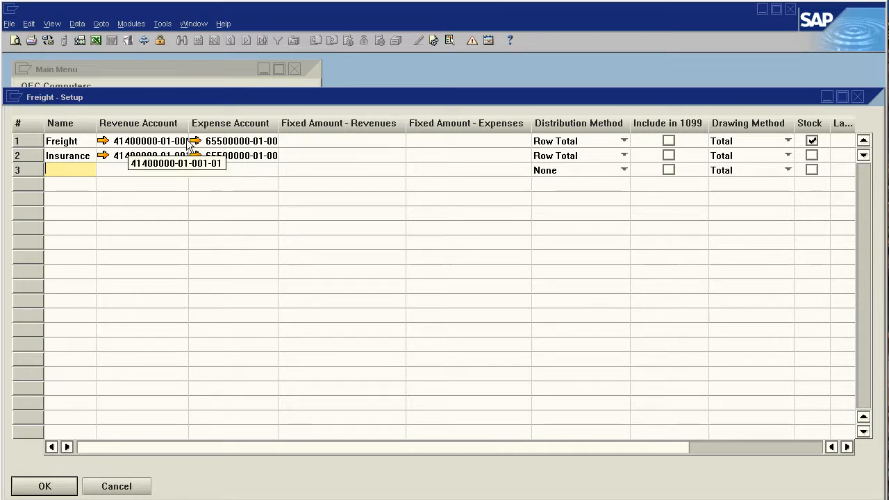
{"action": "left_click", "coordinate": [386, 136]}
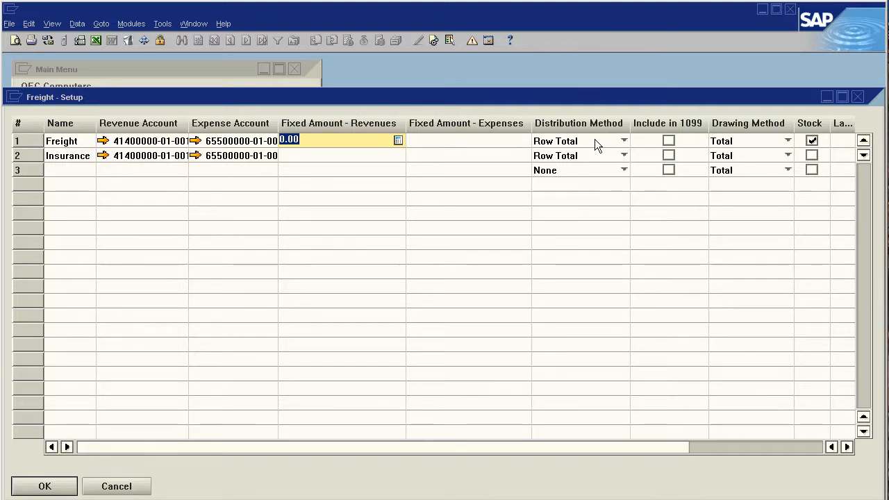
{"action": "left_click", "coordinate": [812, 141]}
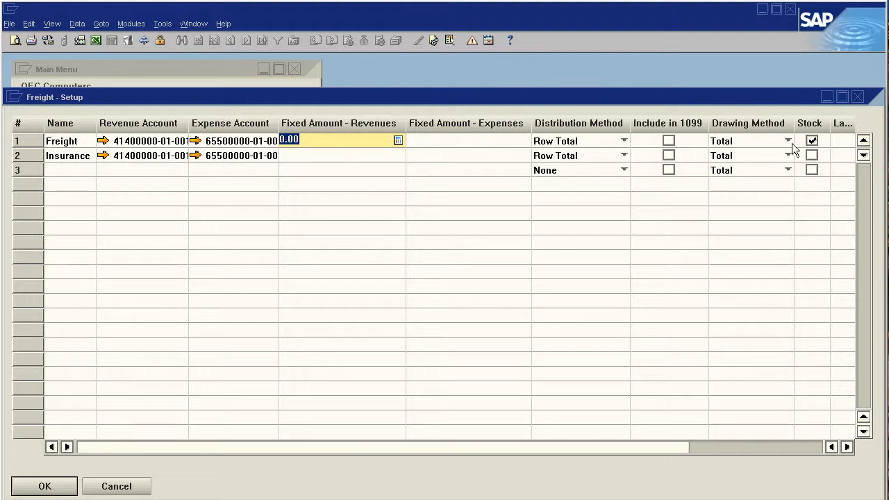
{"action": "left_click", "coordinate": [55, 486]}
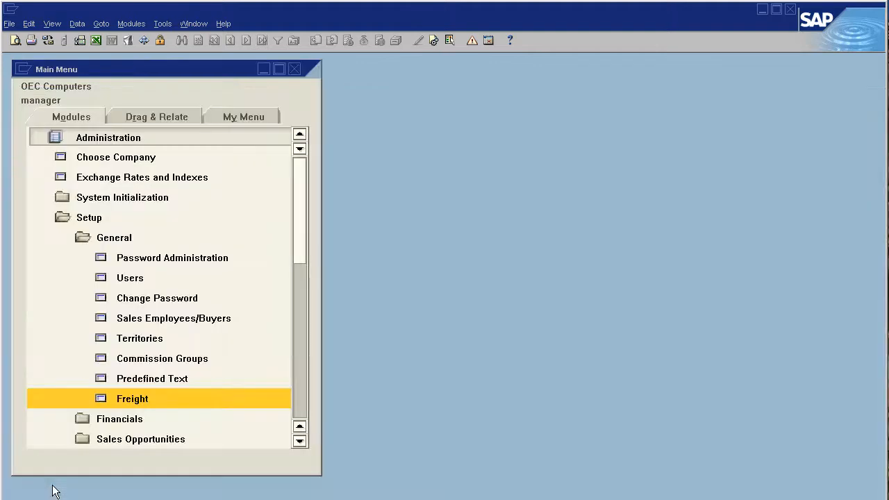
Step: Start a new A/P invoice in Purchasing and choose Acme Associates as the vendor
{"action": "left_click", "coordinate": [84, 219]}
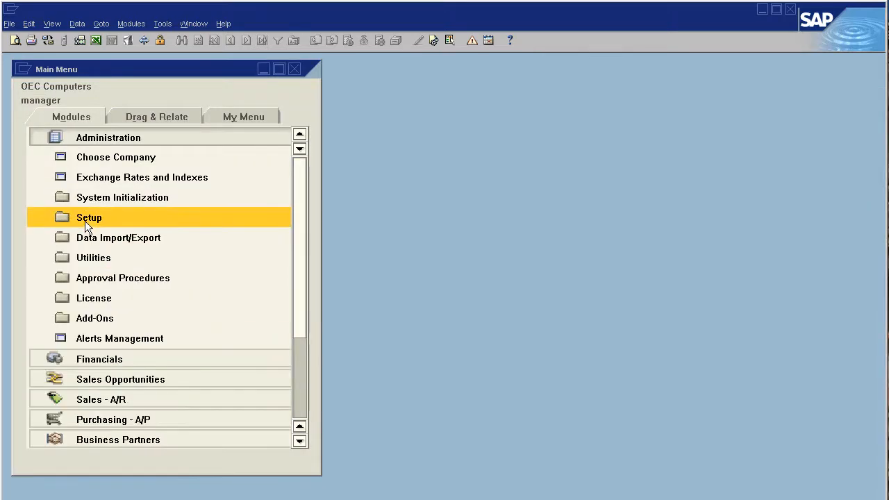
{"action": "left_click", "coordinate": [87, 137]}
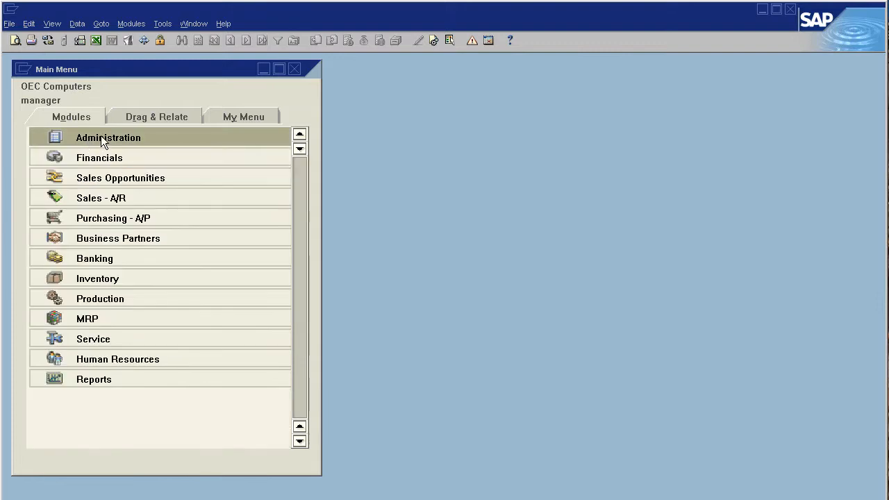
{"action": "left_click", "coordinate": [110, 221]}
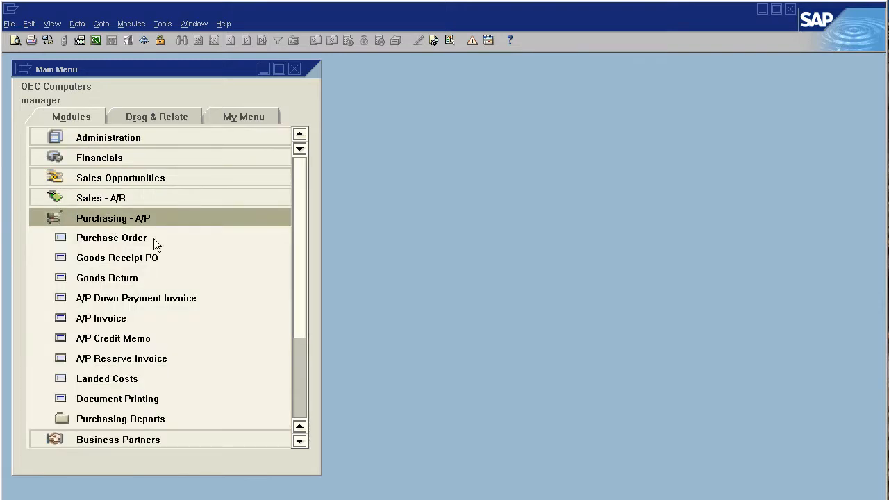
{"action": "left_click", "coordinate": [103, 318]}
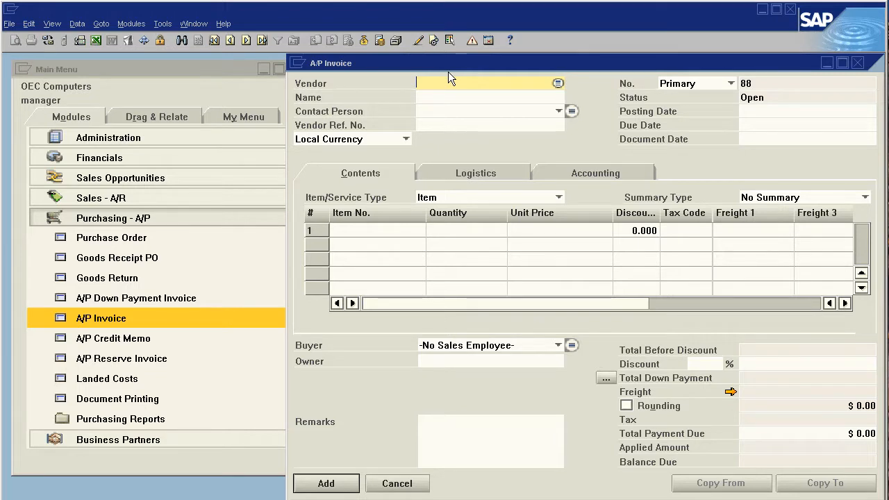
{"action": "key", "text": "Tab"}
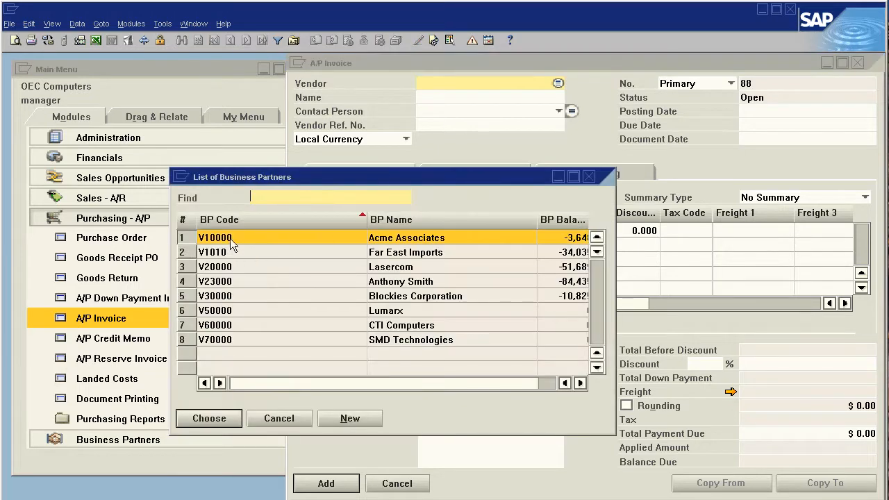
{"action": "double_click", "coordinate": [230, 239]}
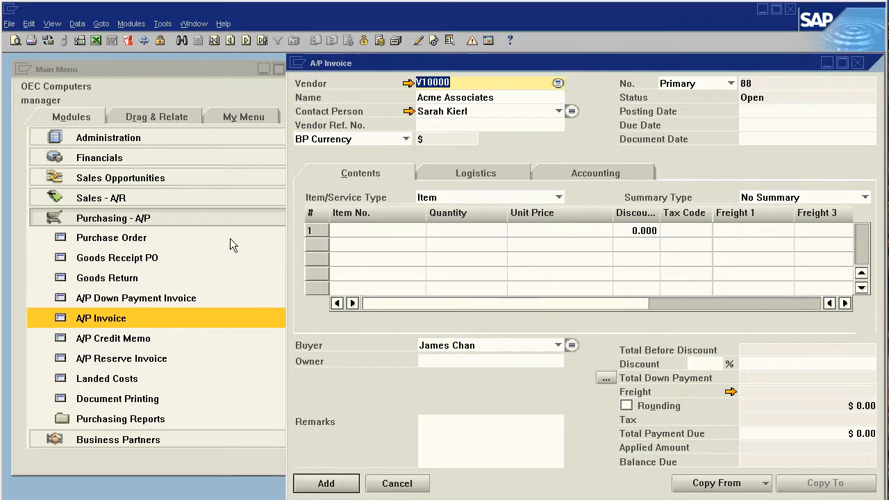
Step: Add item A00001 to the first invoice line with a quantity of 5
{"action": "left_click", "coordinate": [376, 230]}
{"action": "key", "text": "Tab"}
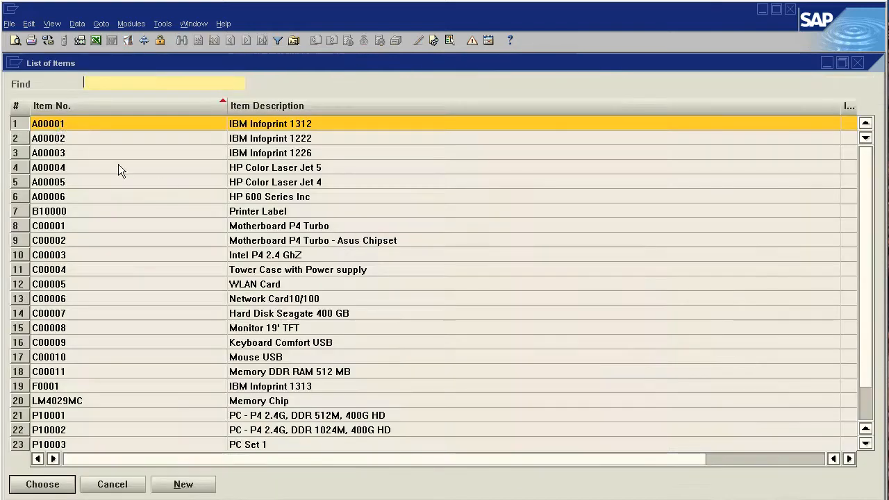
{"action": "key", "text": "Return"}
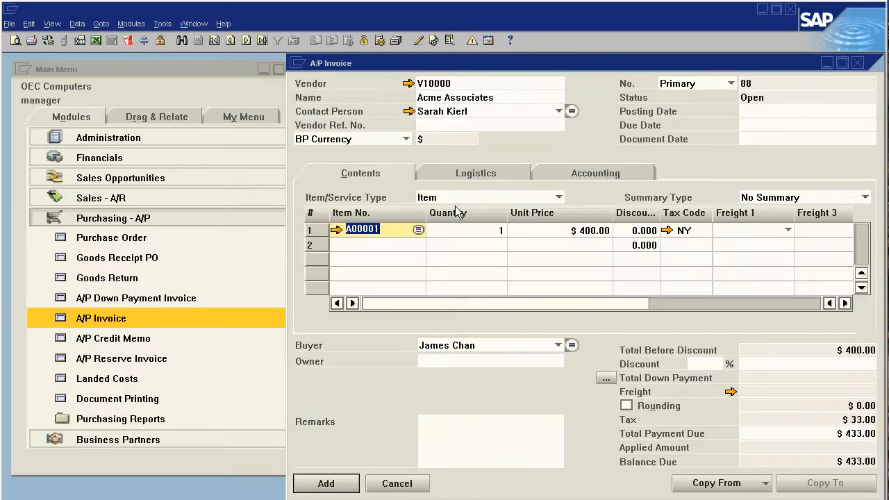
{"action": "left_click", "coordinate": [492, 231]}
{"action": "type", "text": "5"}
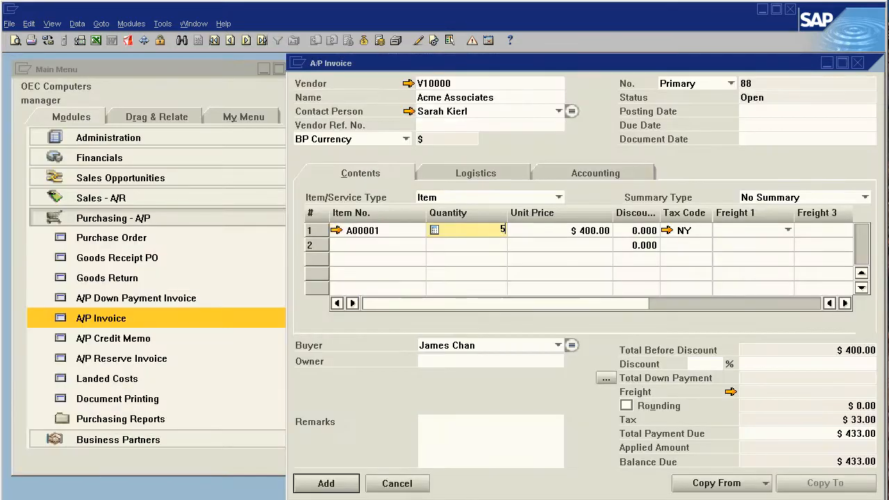
{"action": "key", "text": "Tab"}
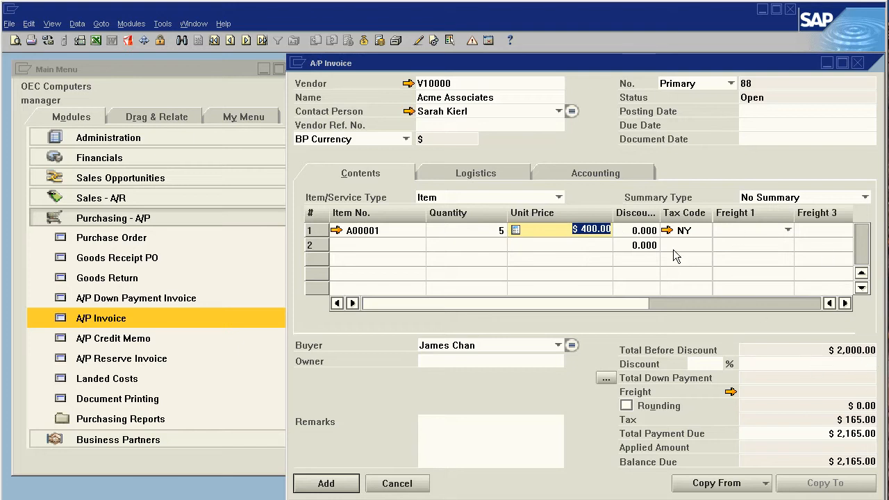
Step: Add item A00002 to the second invoice line with a quantity of 4
{"action": "left_click", "coordinate": [354, 244]}
{"action": "key", "text": "Tab"}
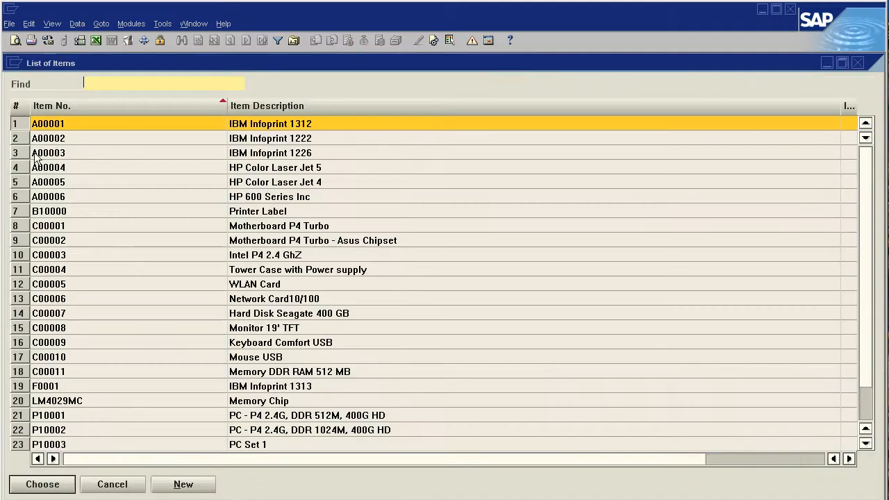
{"action": "double_click", "coordinate": [48, 139]}
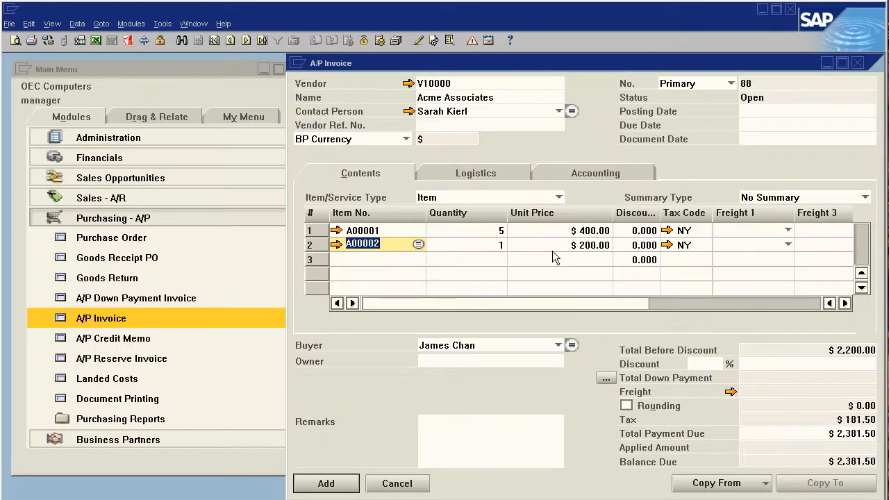
{"action": "left_click", "coordinate": [502, 245]}
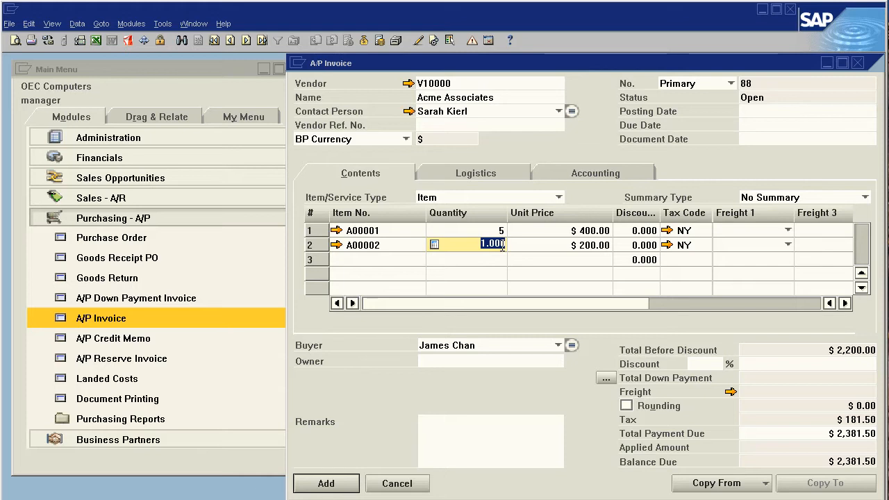
{"action": "type", "text": "4"}
{"action": "key", "text": "Tab"}
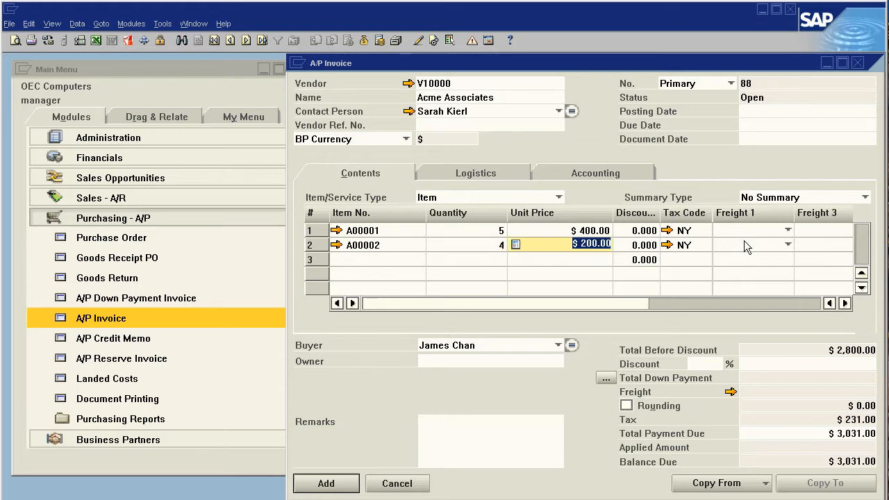
Step: Assign Freight as the Freight 1 charge on the A00001 line
{"action": "left_click_drag", "start_coordinate": [635, 310], "coordinate": [545, 303]}
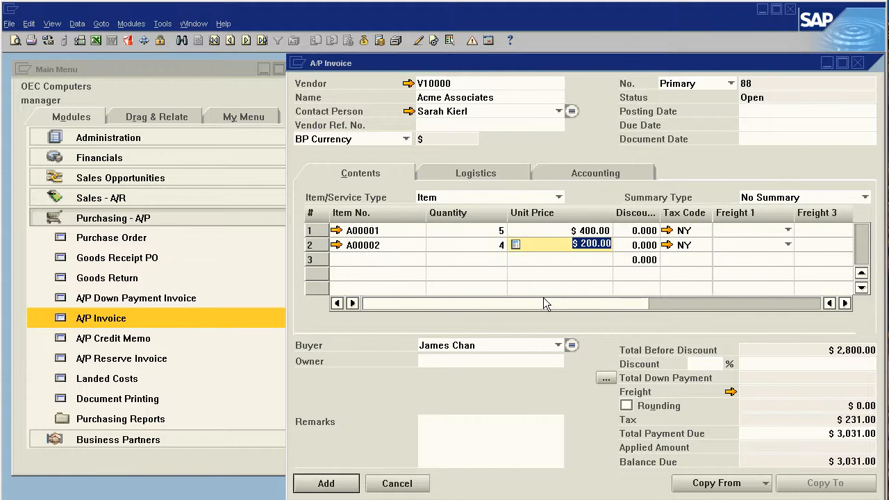
{"action": "left_click", "coordinate": [780, 230]}
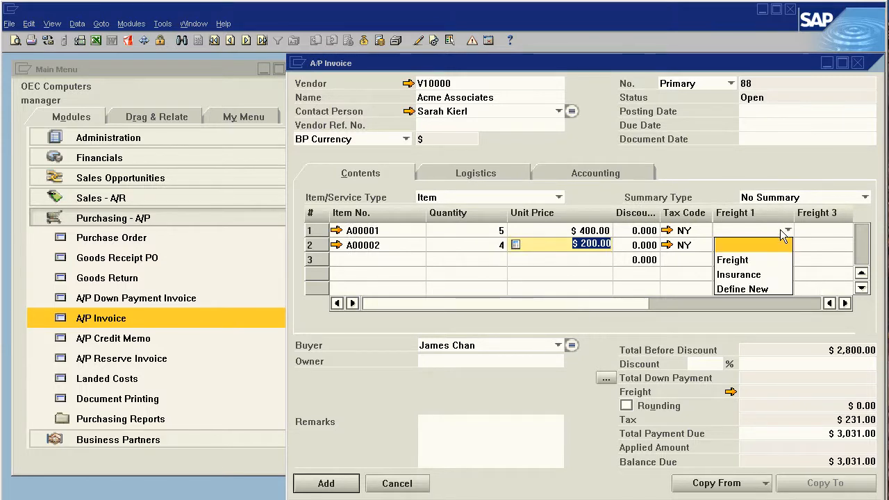
{"action": "left_click", "coordinate": [757, 260]}
Step: Make the Freight 1 (LC) column visible in the invoice table through the form settings
{"action": "left_click_drag", "start_coordinate": [626, 305], "coordinate": [738, 308]}
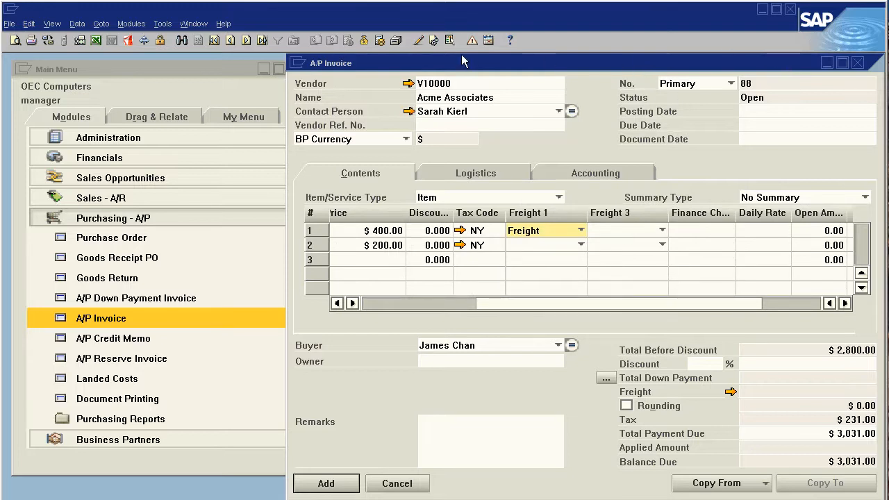
{"action": "left_click", "coordinate": [432, 40]}
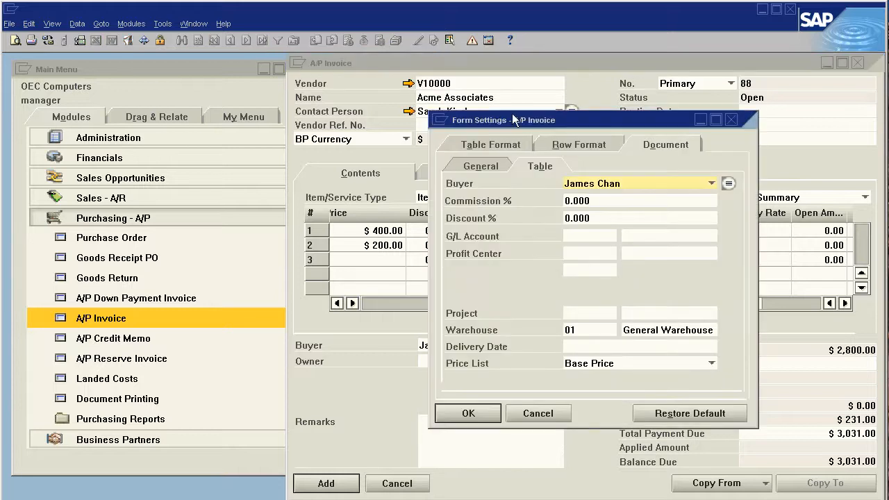
{"action": "left_click", "coordinate": [511, 146]}
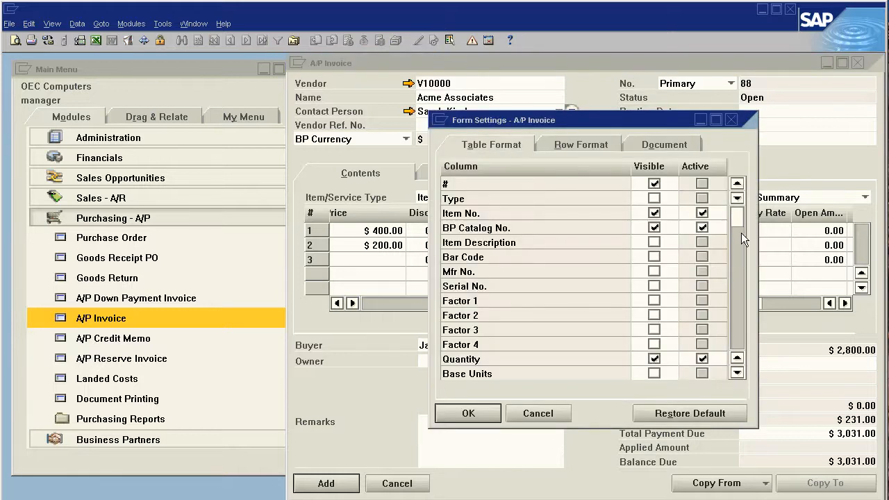
{"action": "left_click_drag", "start_coordinate": [741, 224], "coordinate": [738, 302]}
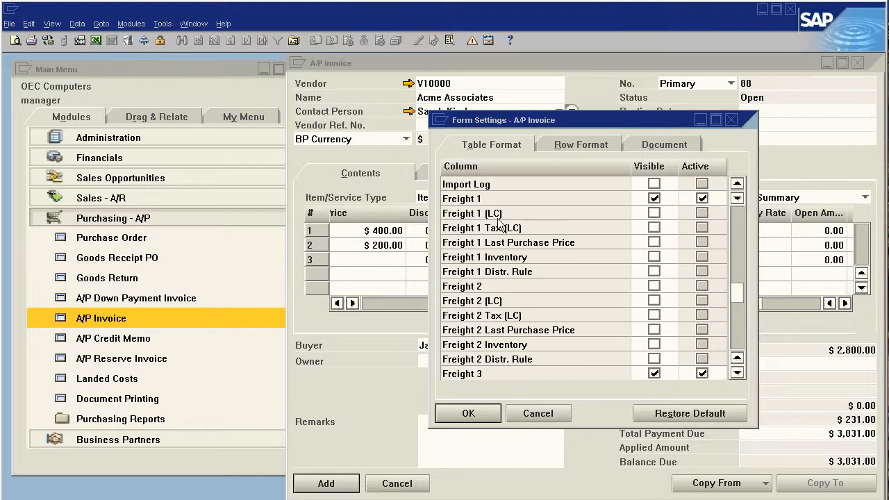
{"action": "left_click", "coordinate": [653, 214]}
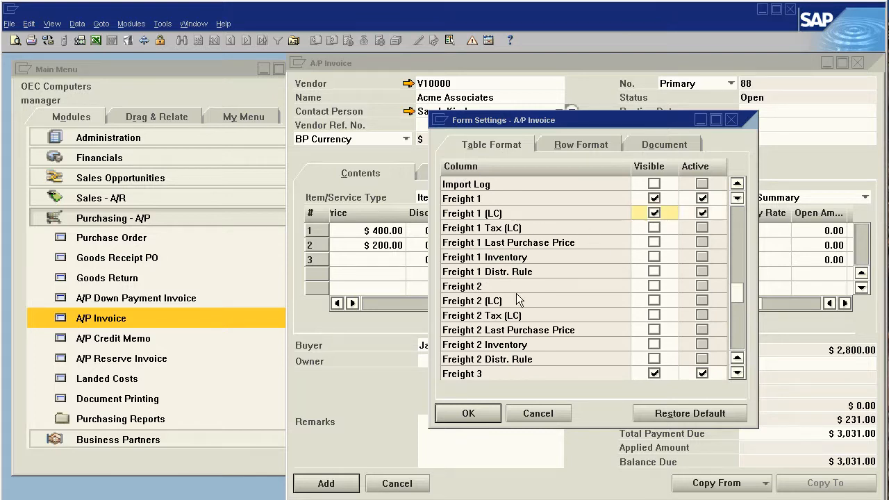
{"action": "left_click", "coordinate": [460, 415]}
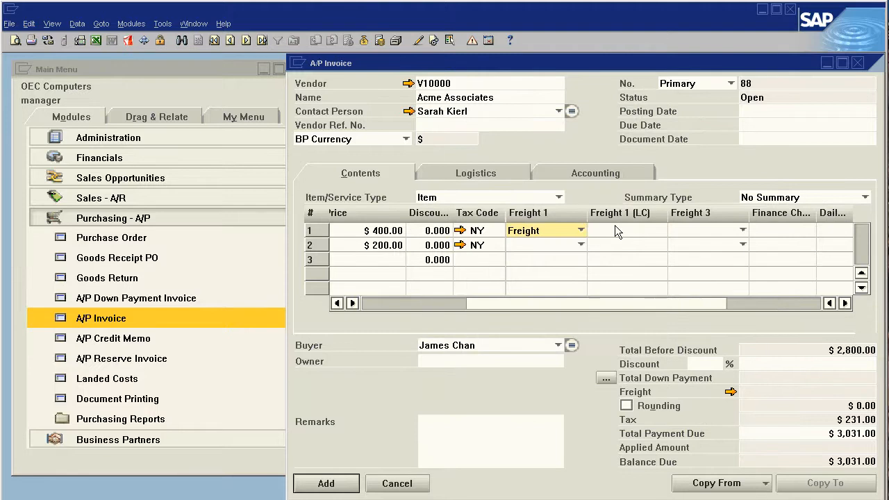
Step: Enter a Freight 1 (LC) amount of 50 for line 1, and assign Freight with an amount of 25 to line 2
{"action": "left_click", "coordinate": [620, 231]}
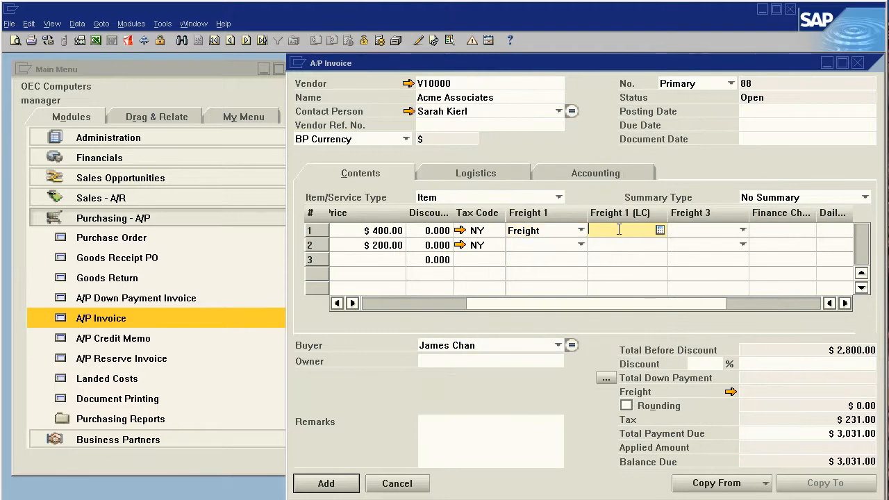
{"action": "type", "text": "50"}
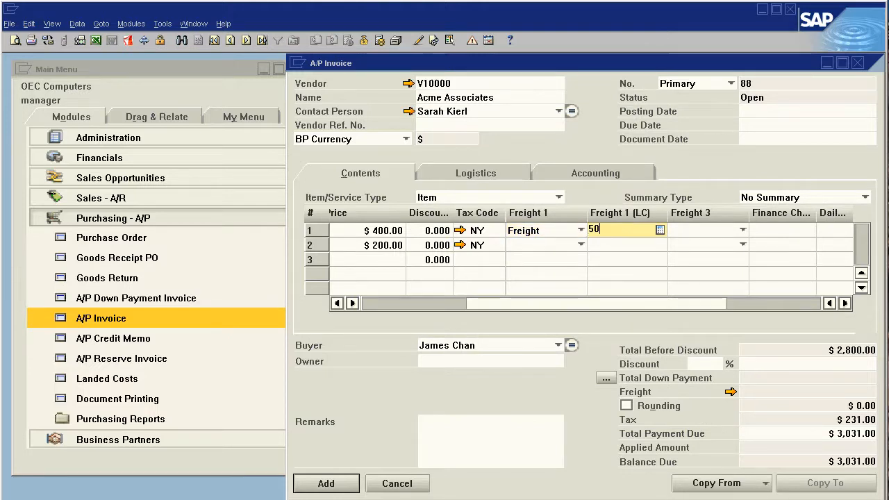
{"action": "left_click", "coordinate": [581, 245]}
{"action": "left_click", "coordinate": [548, 274]}
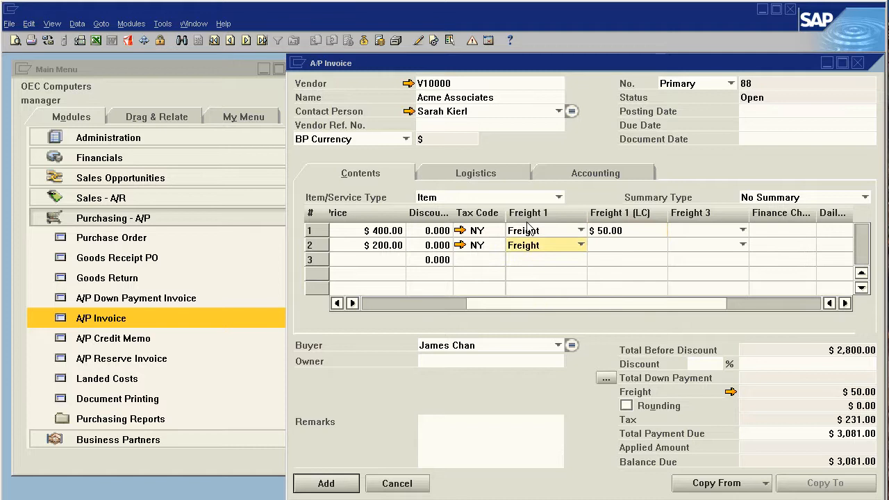
{"action": "left_click", "coordinate": [597, 245]}
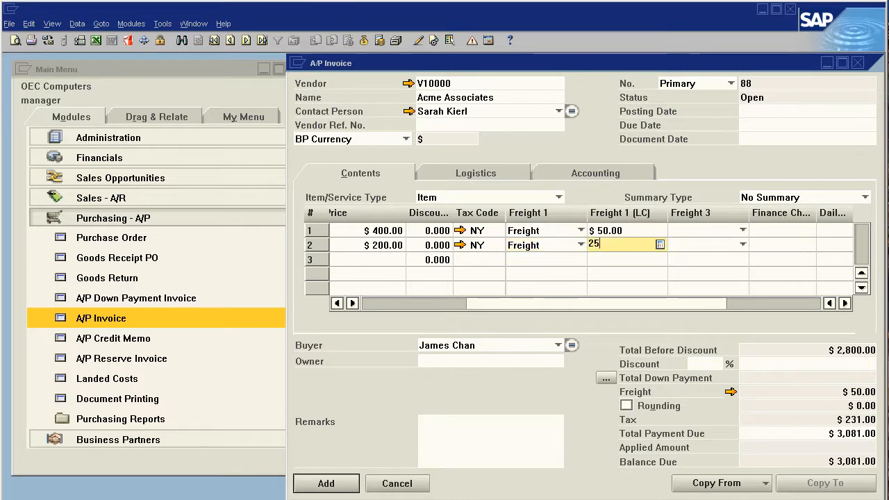
{"action": "type", "text": "25"}
{"action": "key", "text": "Tab"}
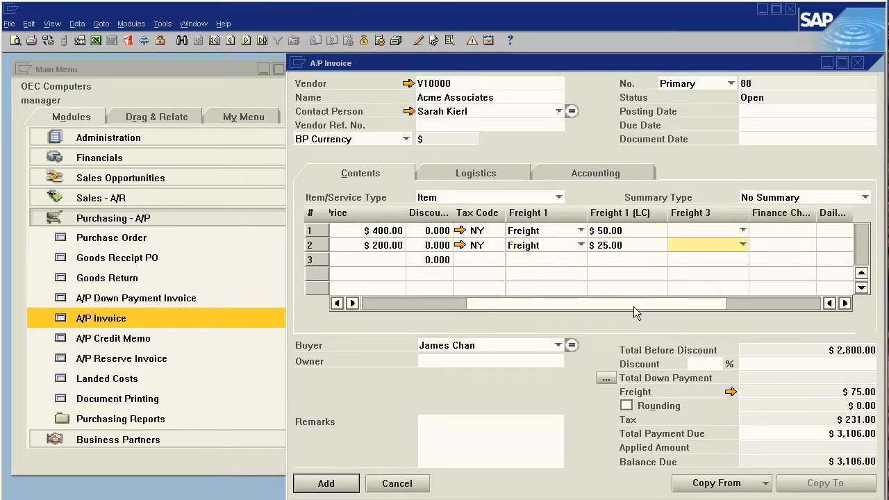
{"action": "left_click_drag", "start_coordinate": [633, 307], "coordinate": [511, 305]}
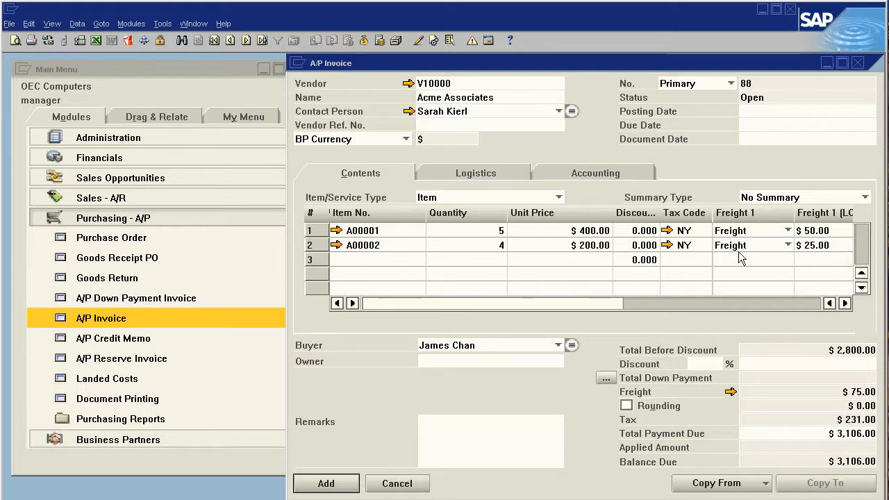
Step: Enter document-level freight charges of 45 for Insurance and 125 for Freight, and apply them to the invoice
{"action": "left_click", "coordinate": [732, 393]}
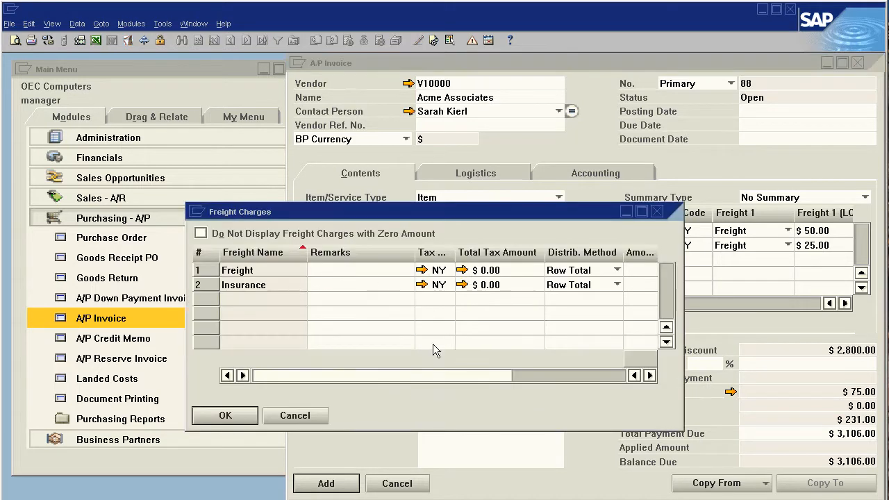
{"action": "left_click_drag", "start_coordinate": [423, 376], "coordinate": [552, 390]}
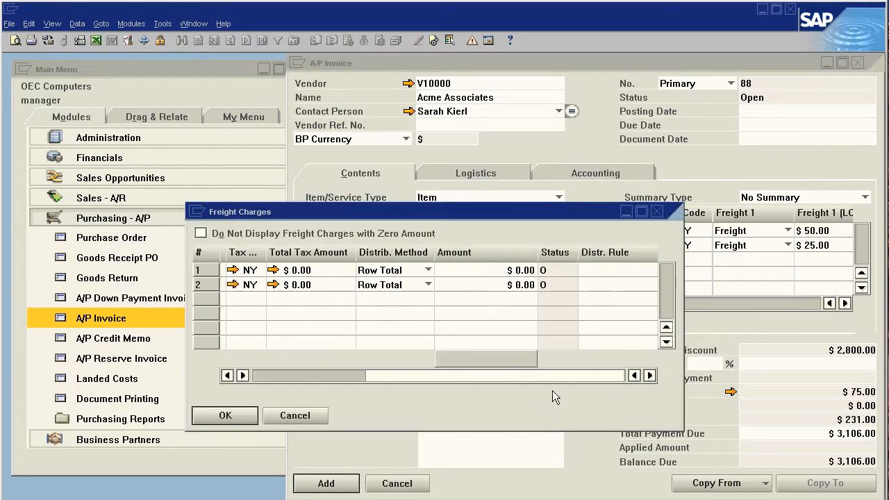
{"action": "left_click", "coordinate": [515, 285]}
{"action": "type", "text": "45"}
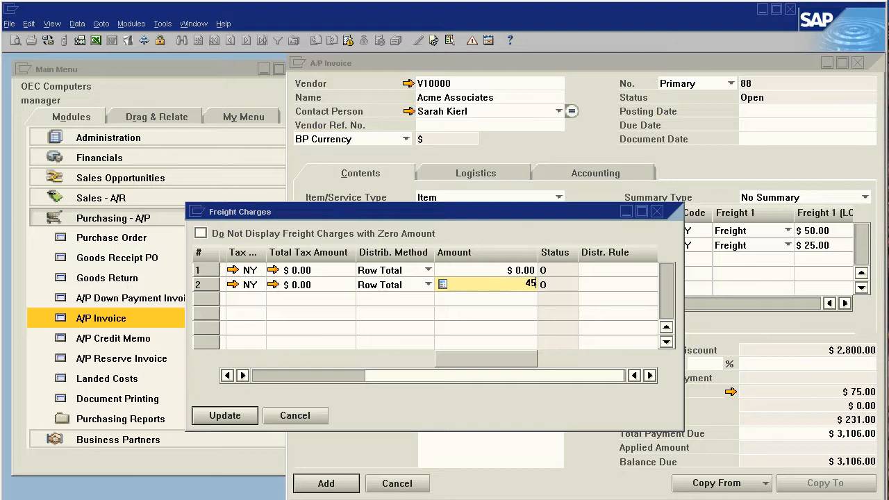
{"action": "left_click", "coordinate": [514, 270]}
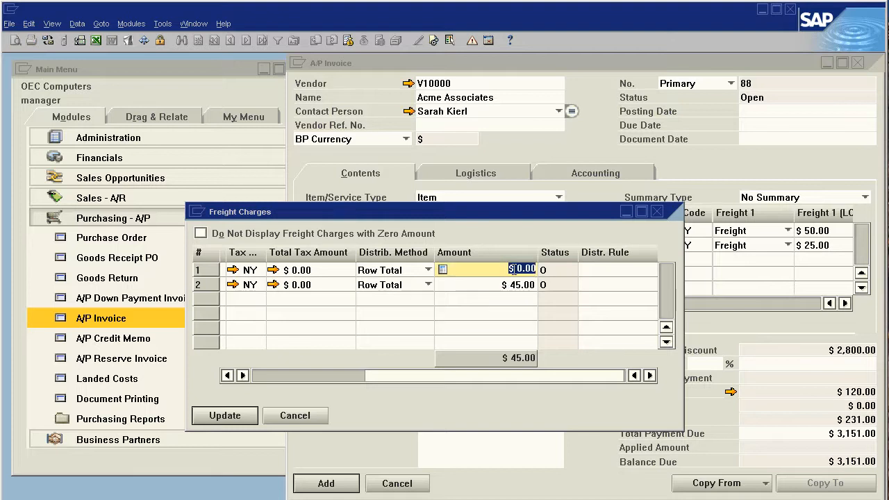
{"action": "type", "text": "125"}
{"action": "key", "text": "Tab"}
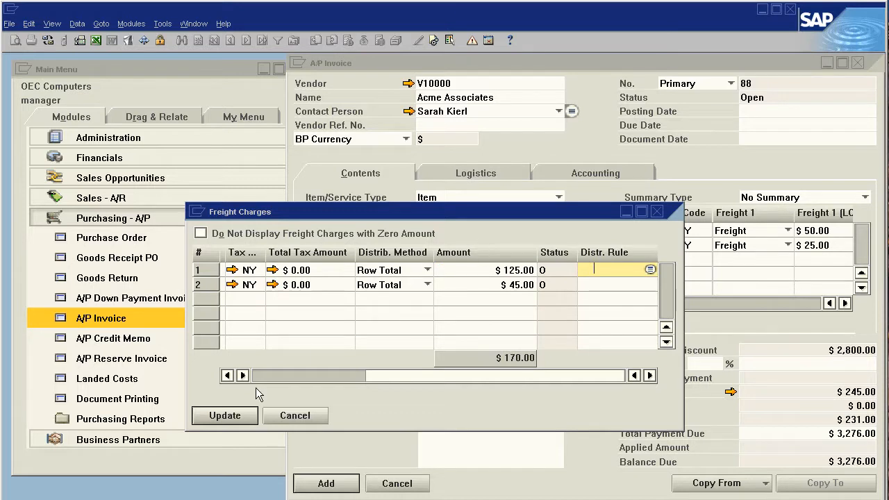
{"action": "left_click", "coordinate": [245, 415]}
{"action": "left_click", "coordinate": [240, 416]}
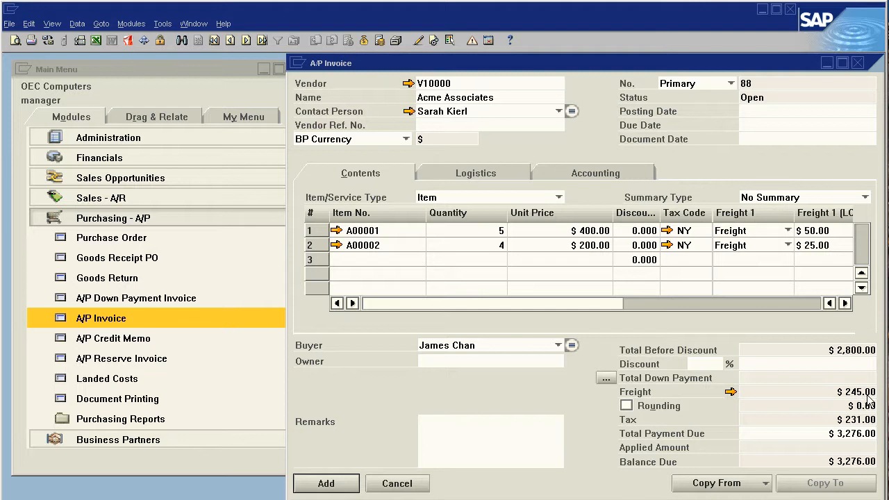
Step: Set the posting date to 03/22/2009 and add the A/P invoice, accepting that it cannot be changed
{"action": "left_click", "coordinate": [327, 483]}
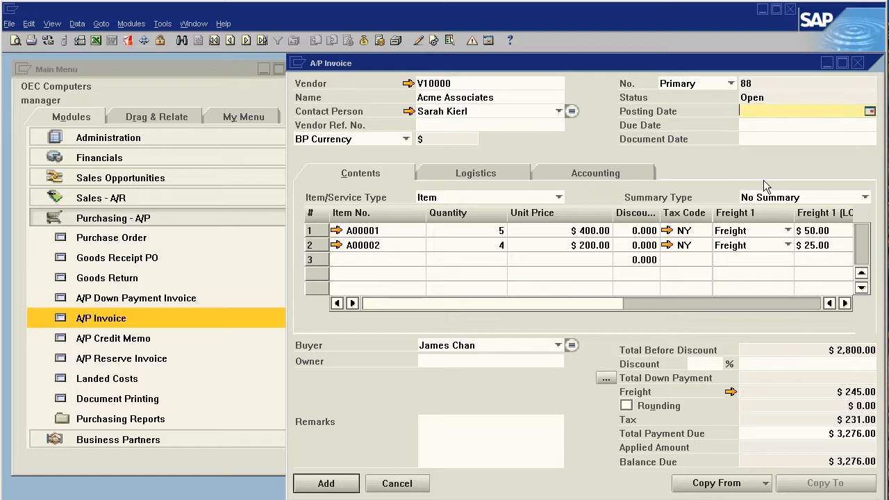
{"action": "type", "text": "t"}
{"action": "key", "text": "Tab"}
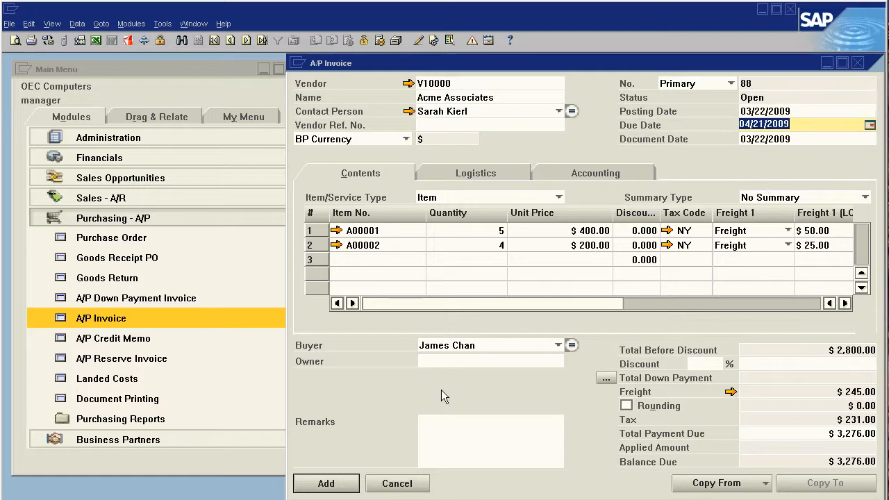
{"action": "left_click", "coordinate": [334, 487]}
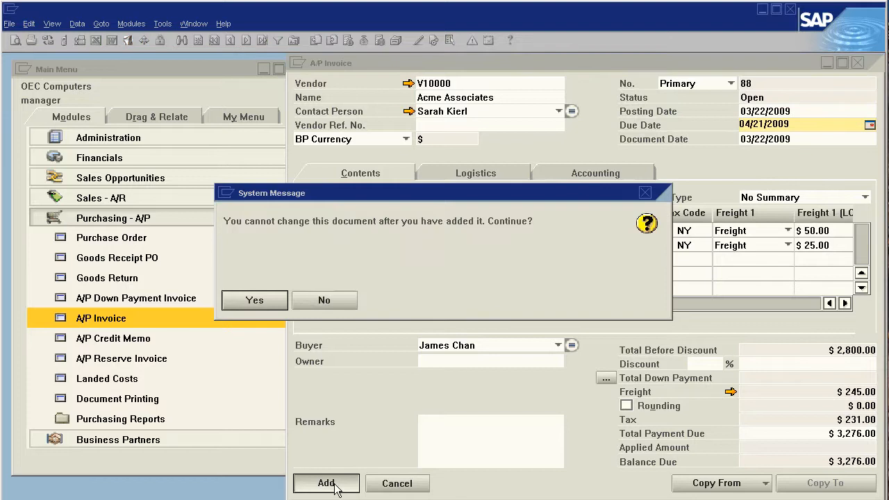
{"action": "left_click", "coordinate": [267, 303]}
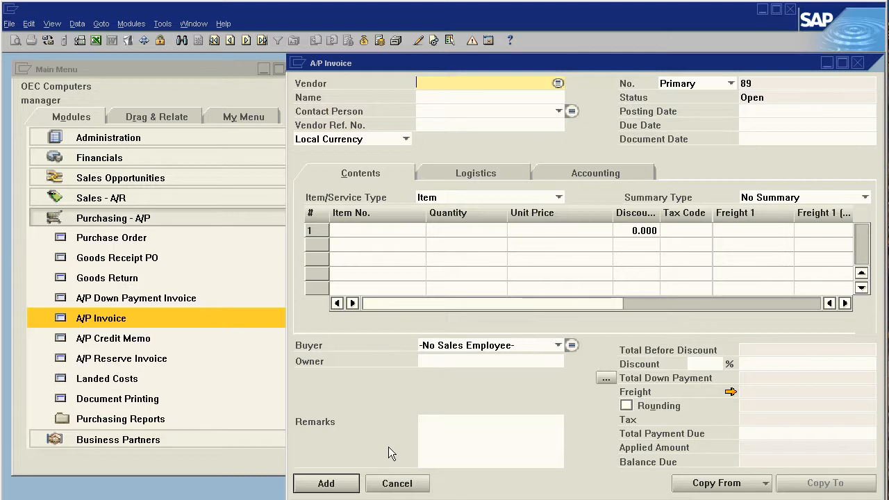
Step: Reopen the last added A/P invoice and examine the debit and credit postings in its journal entry
{"action": "left_click", "coordinate": [263, 40]}
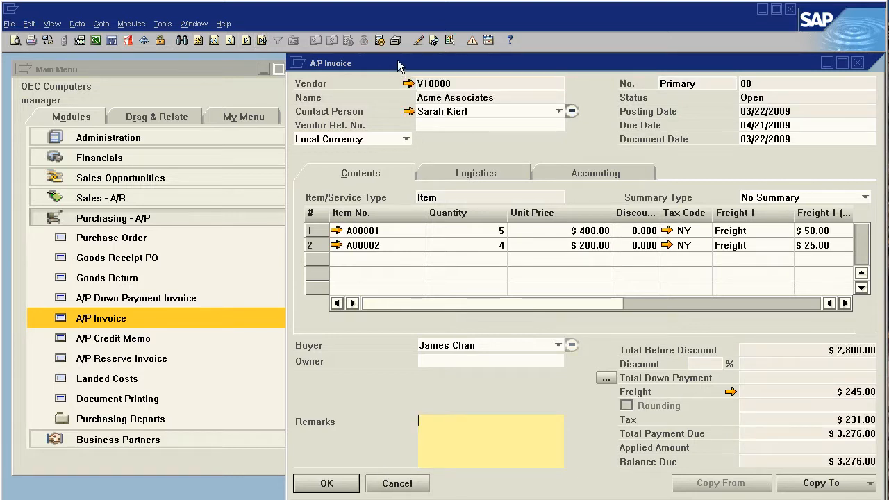
{"action": "left_click_drag", "start_coordinate": [417, 66], "coordinate": [333, 66]}
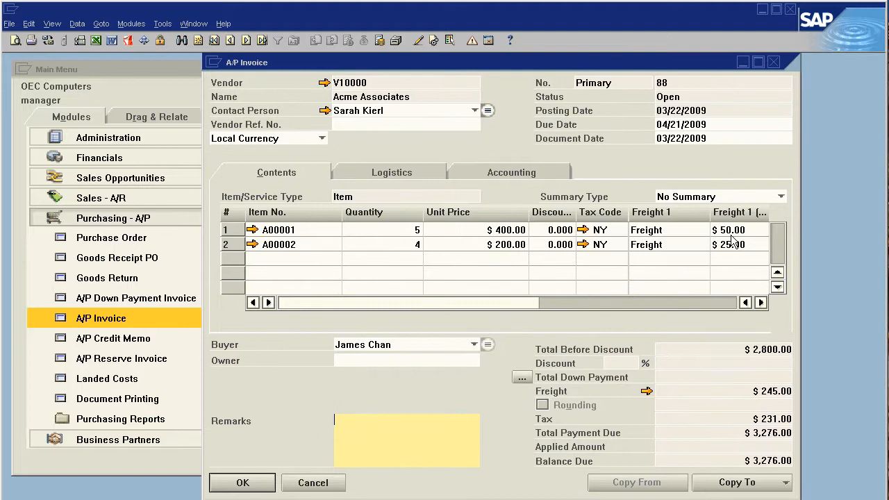
{"action": "left_click", "coordinate": [498, 174]}
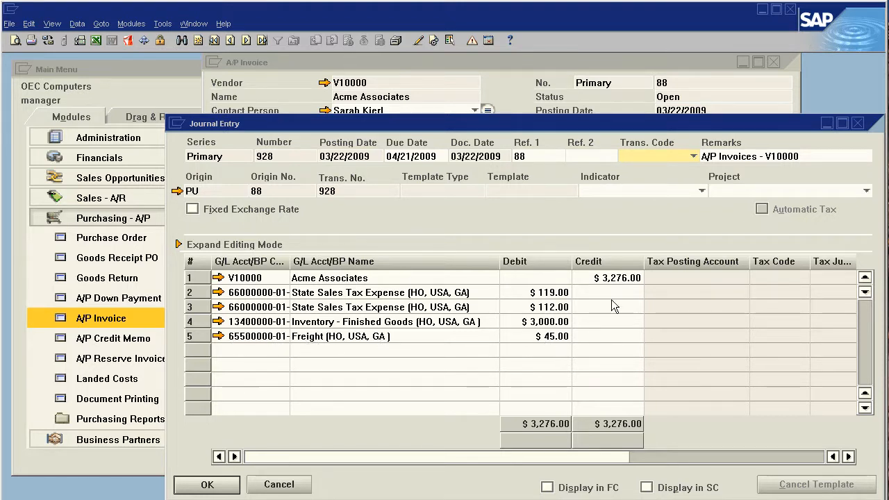
{"action": "left_click_drag", "start_coordinate": [548, 123], "coordinate": [382, 111]}
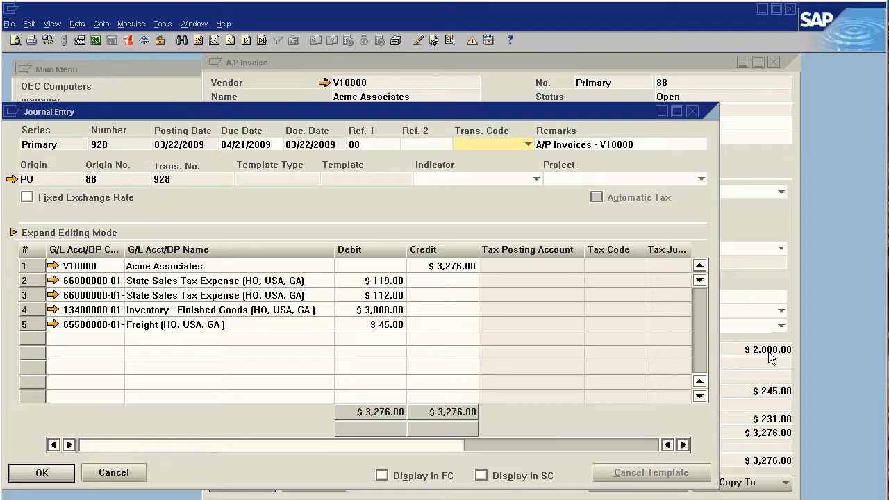
{"action": "left_click", "coordinate": [69, 473]}
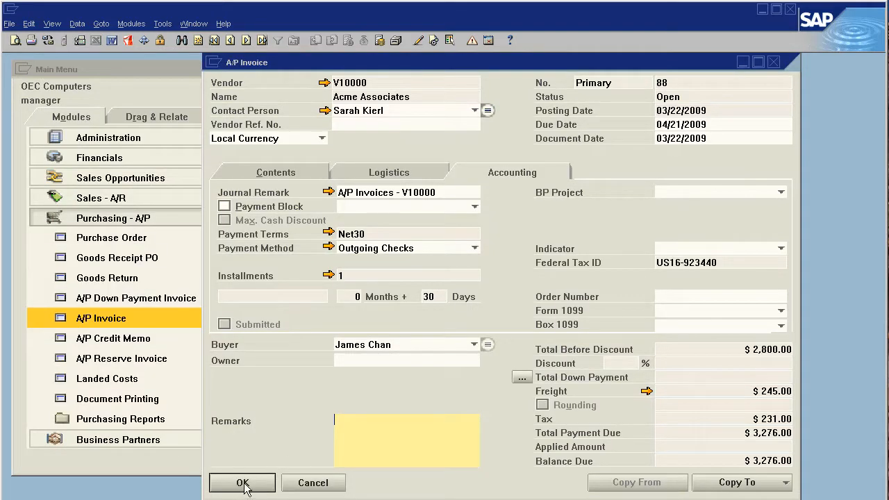
Step: Review the amounts in the posted invoice's document-level freight charges, and close the invoice
{"action": "left_click", "coordinate": [283, 175]}
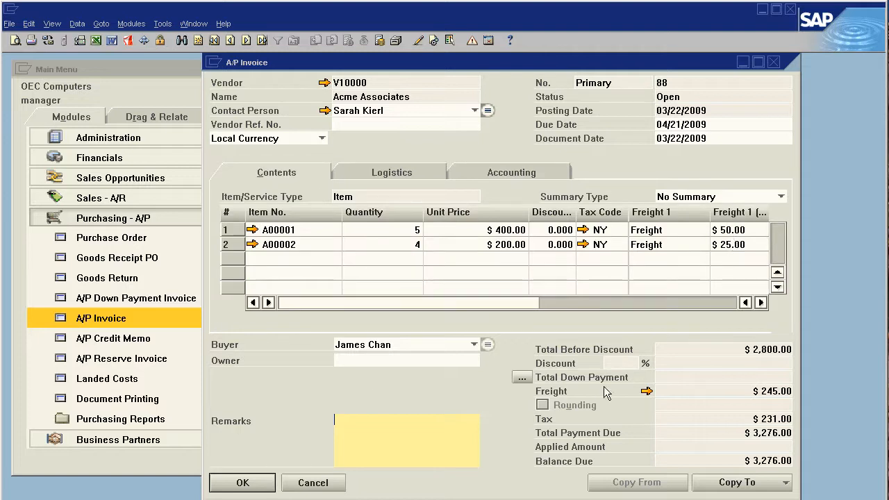
{"action": "left_click", "coordinate": [646, 391]}
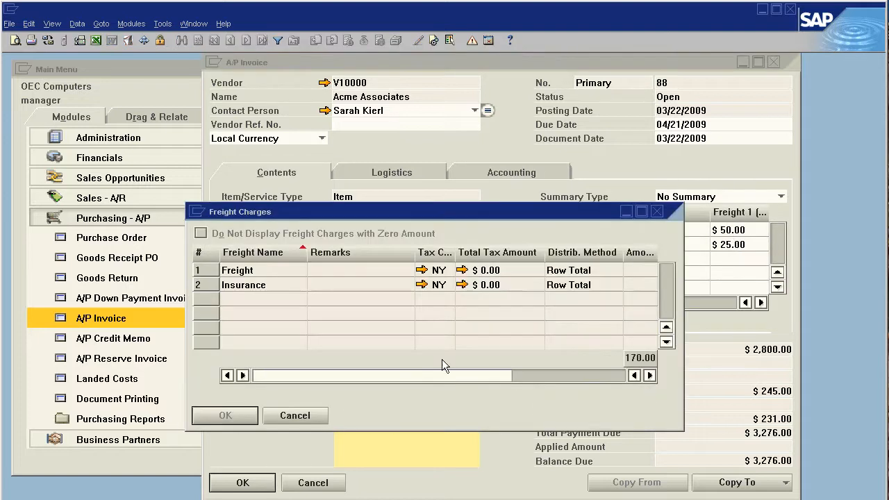
{"action": "left_click_drag", "start_coordinate": [481, 378], "coordinate": [594, 379]}
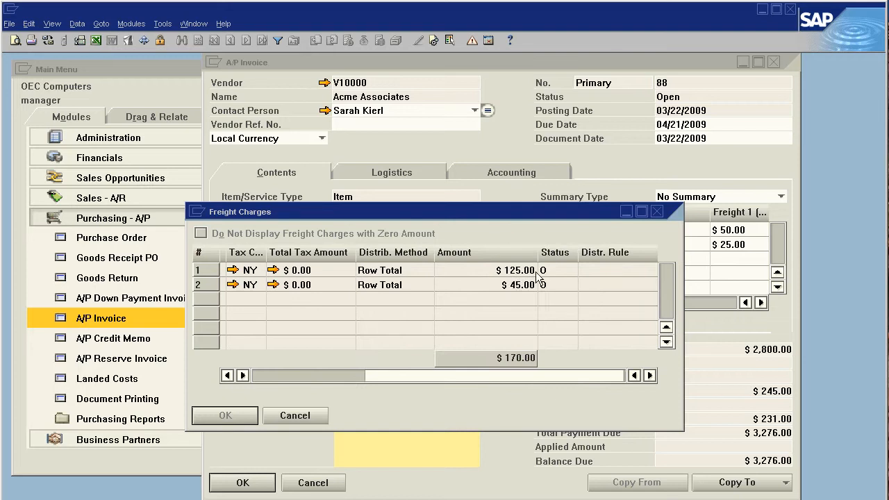
{"action": "left_click", "coordinate": [295, 416]}
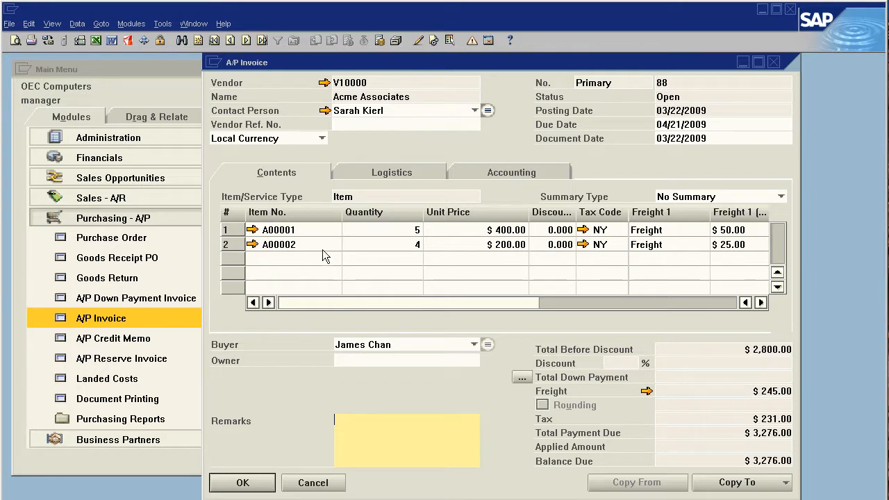
{"action": "left_click", "coordinate": [325, 485]}
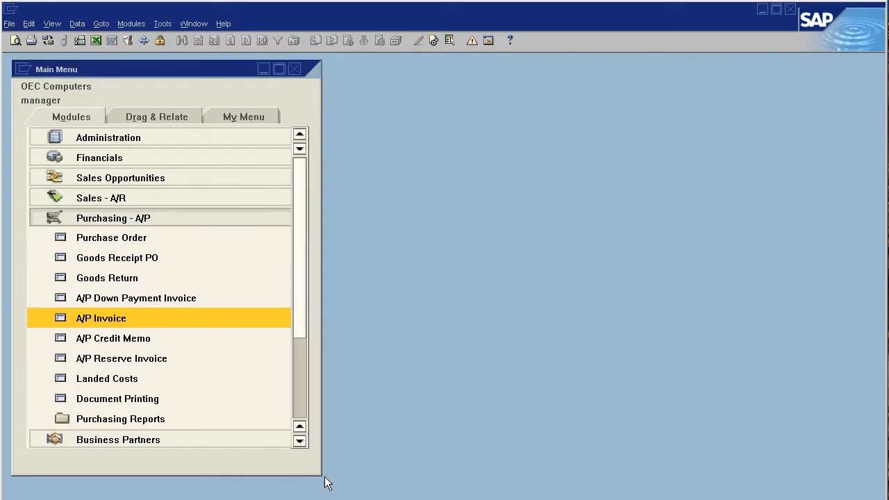